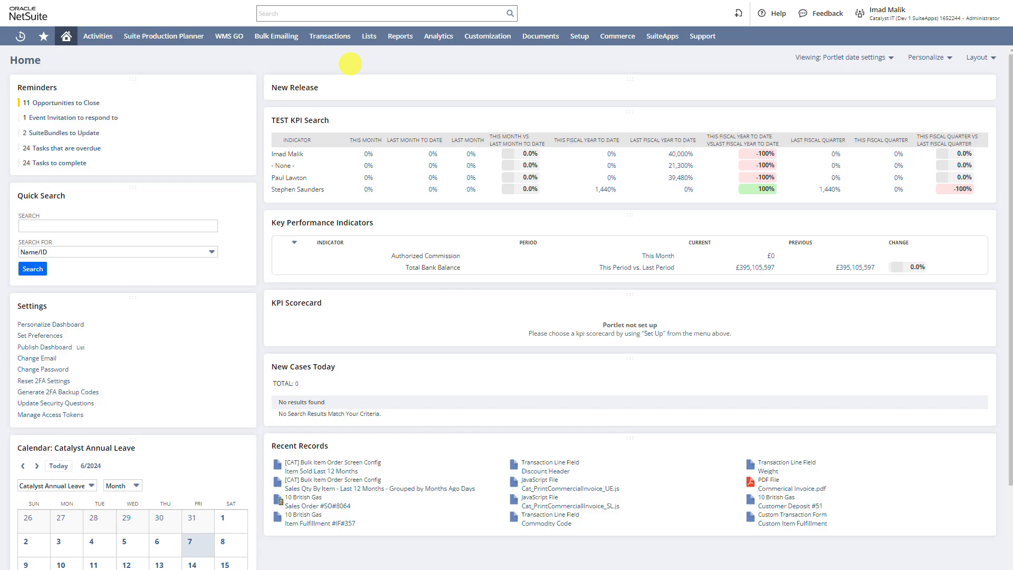
Open the Enhanced Order Items Screen from the purchasing transactions
mouse_move(340, 44)
mouse_move(343, 80)
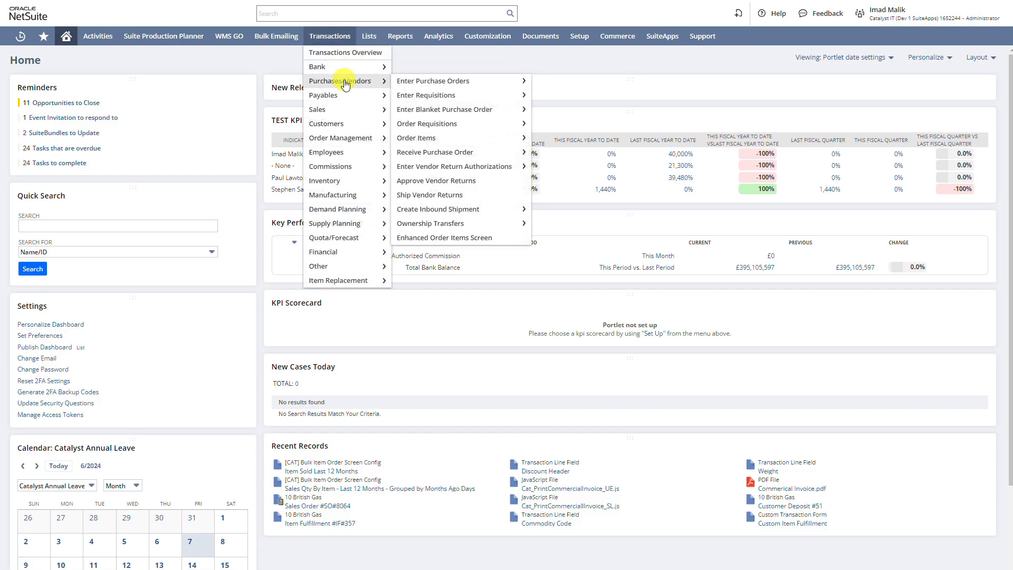
mouse_move(426, 84)
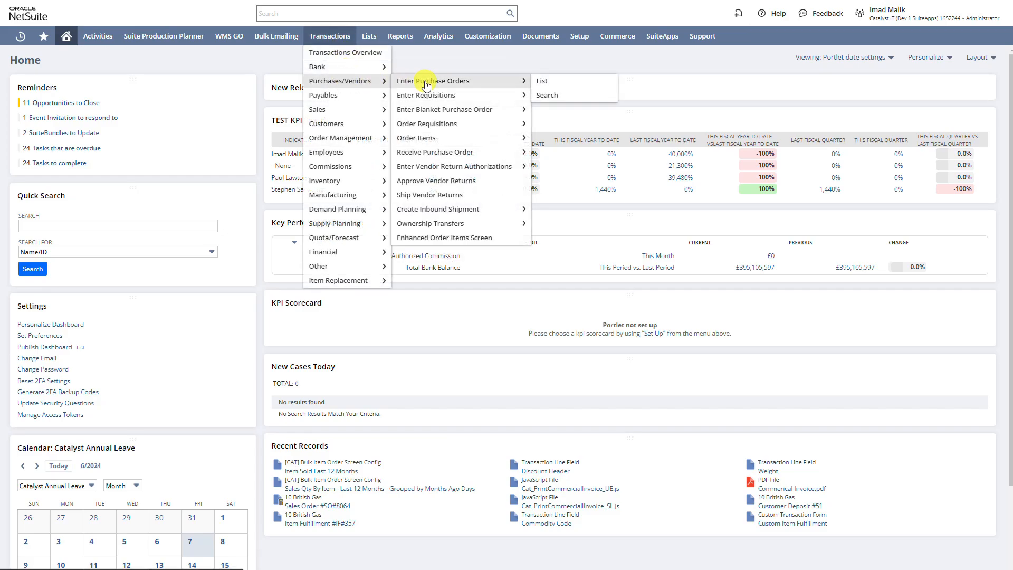
click(457, 238)
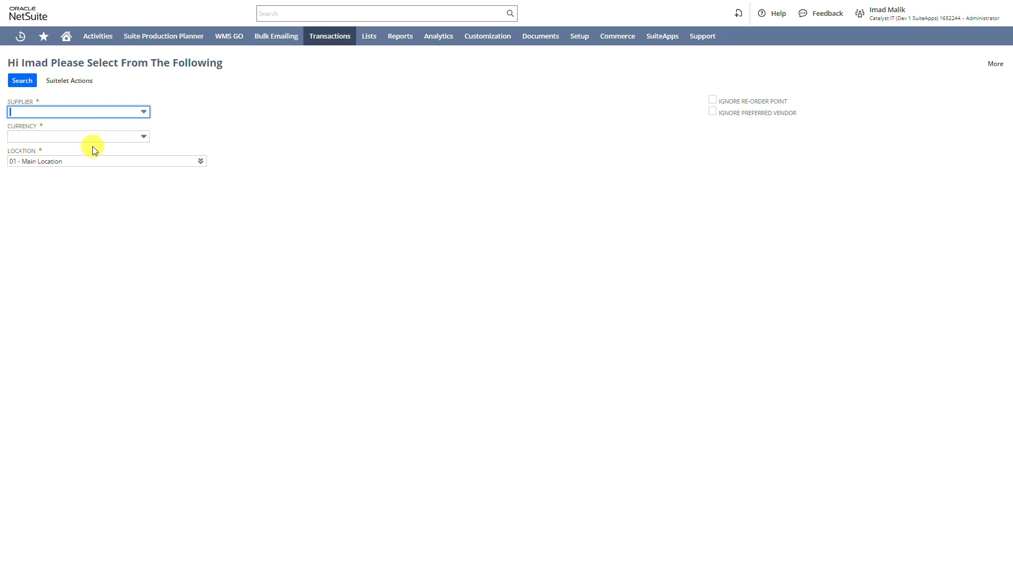
Try the supplier filter with all suppliers and with Bottles Inc, checking the currency options offered for Bottles Inc
click(120, 114)
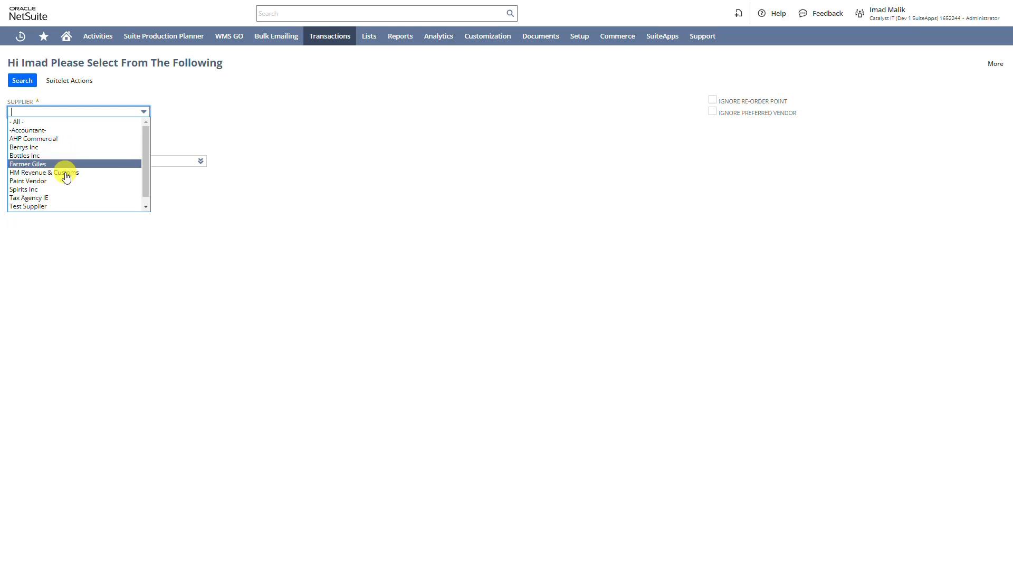
click(34, 122)
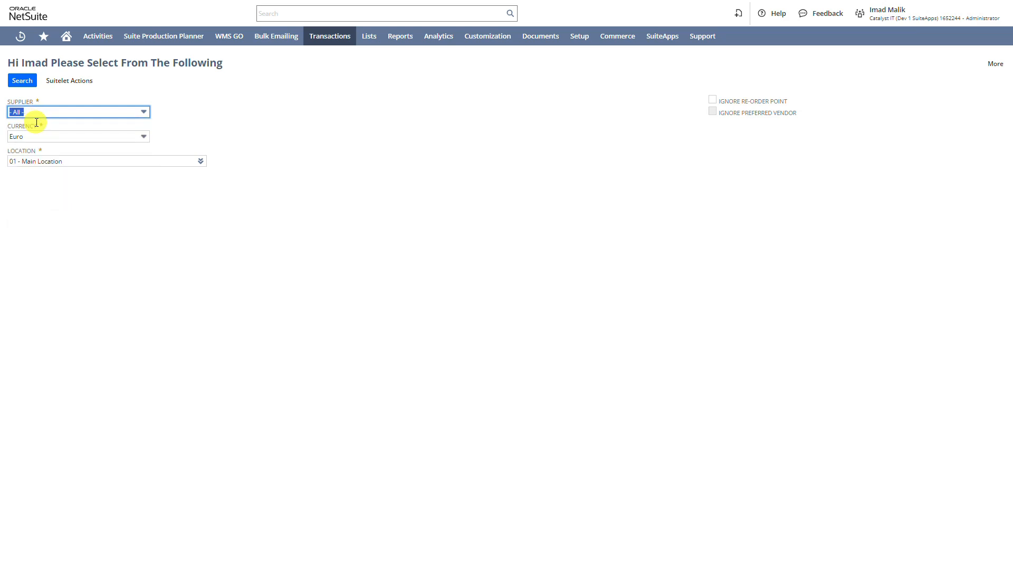
click(38, 113)
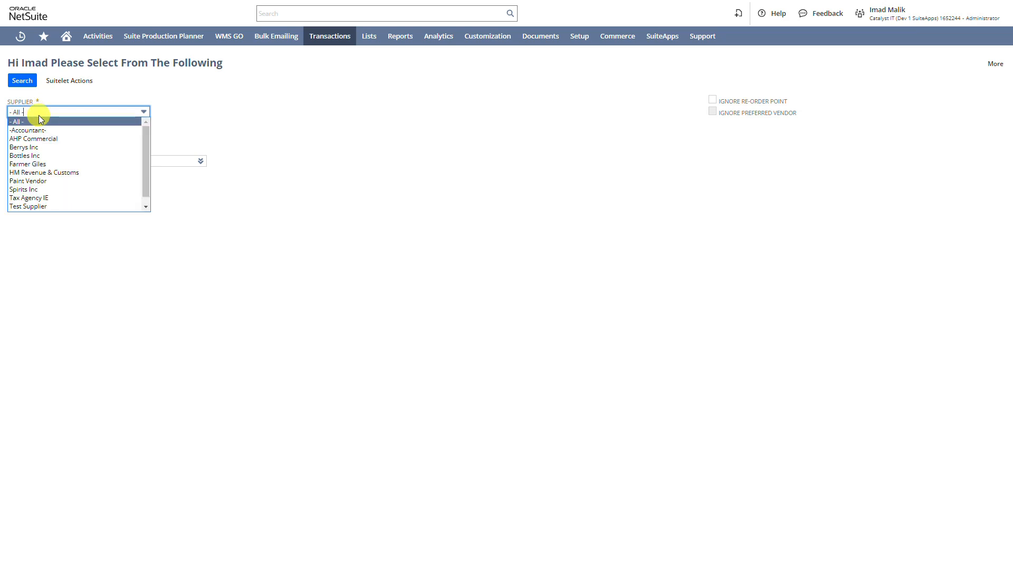
click(35, 157)
click(72, 136)
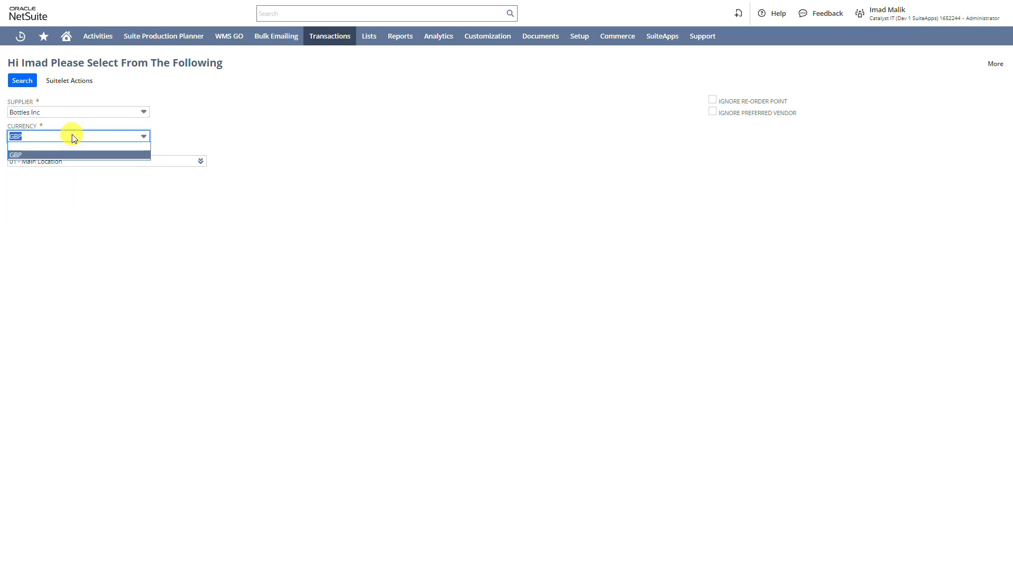
click(72, 136)
Search for items to order from all suppliers, in GBP, at 01 - Main Location
click(71, 113)
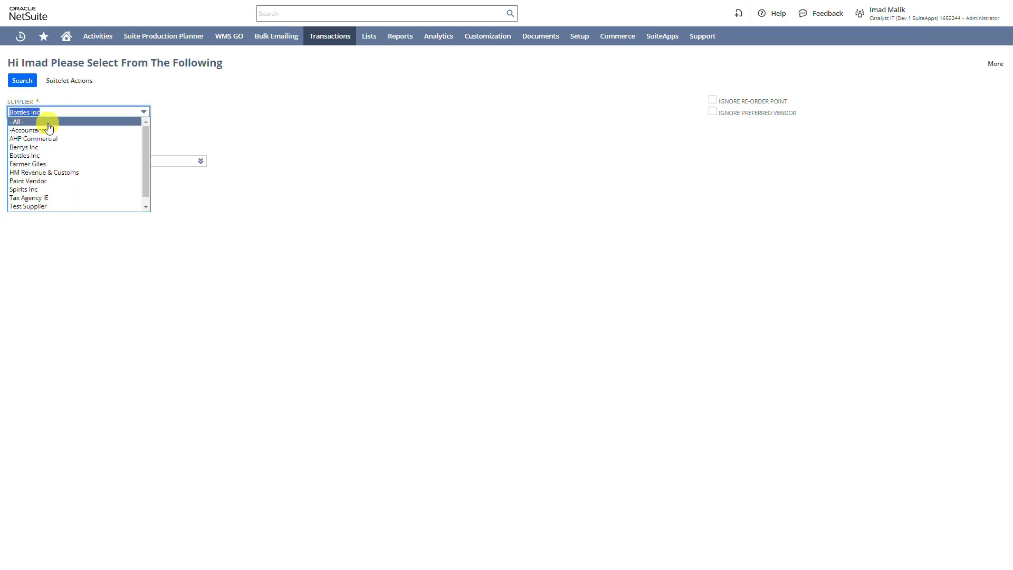
click(48, 123)
click(64, 138)
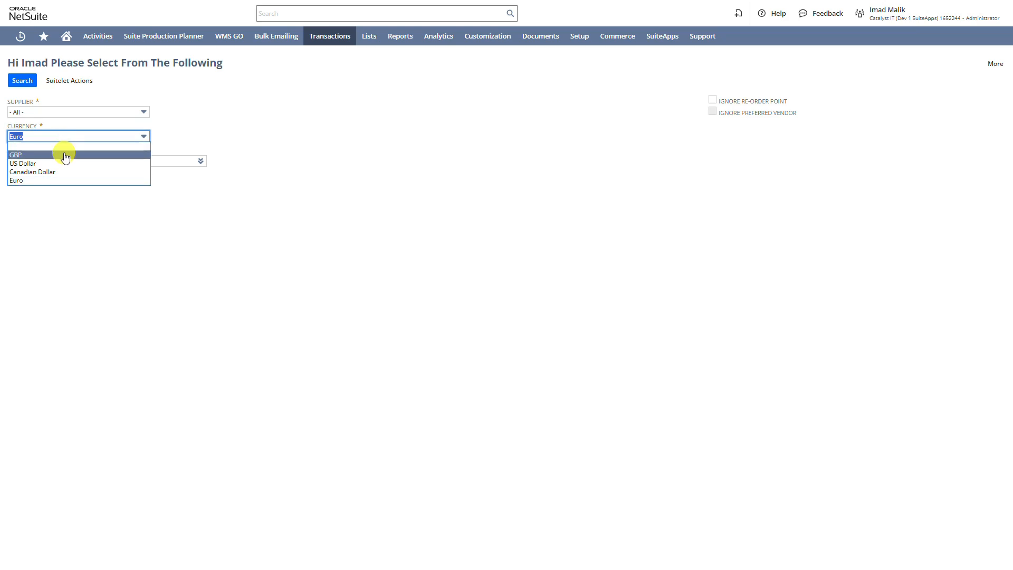
click(63, 154)
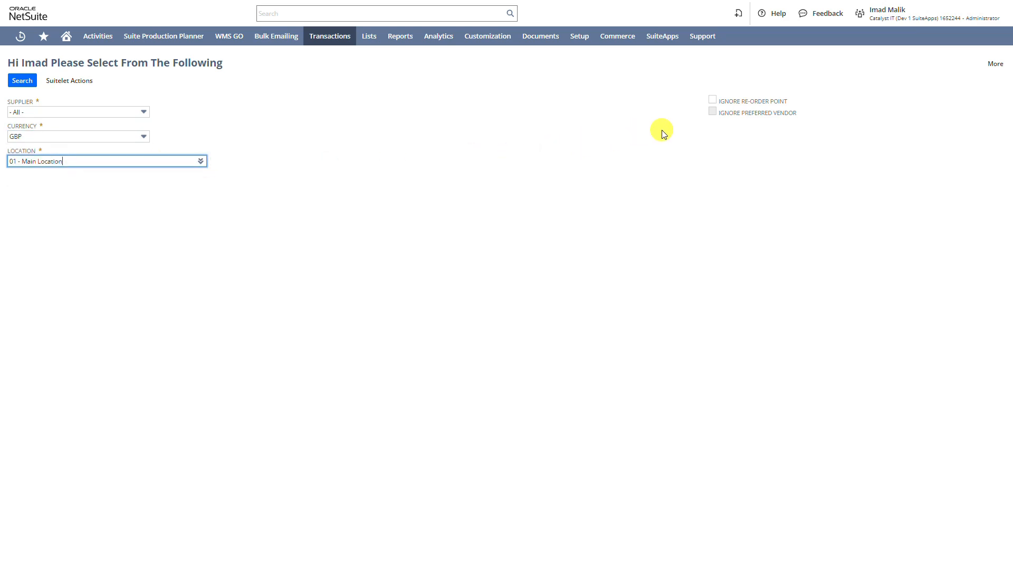
click(712, 101)
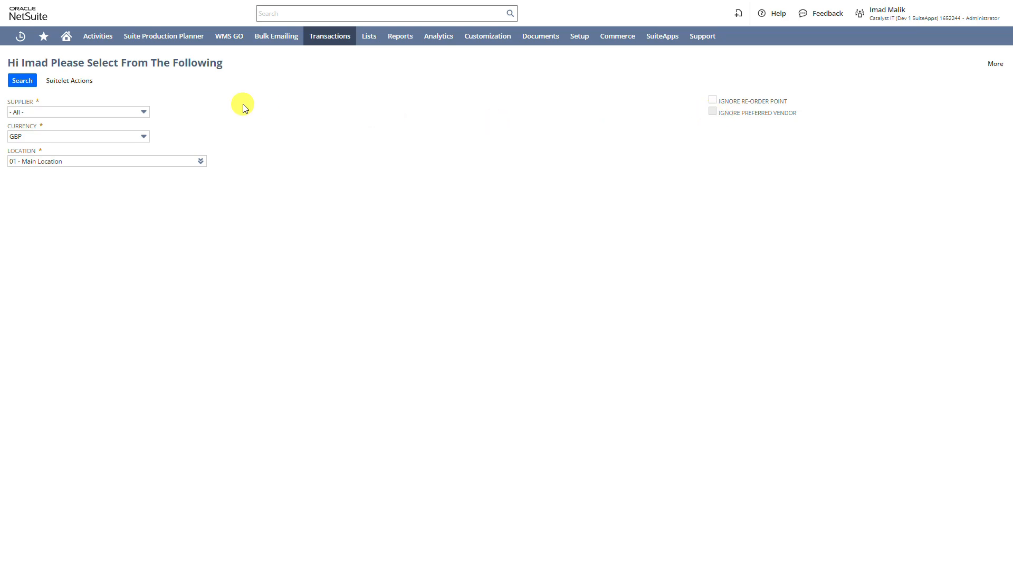
click(31, 85)
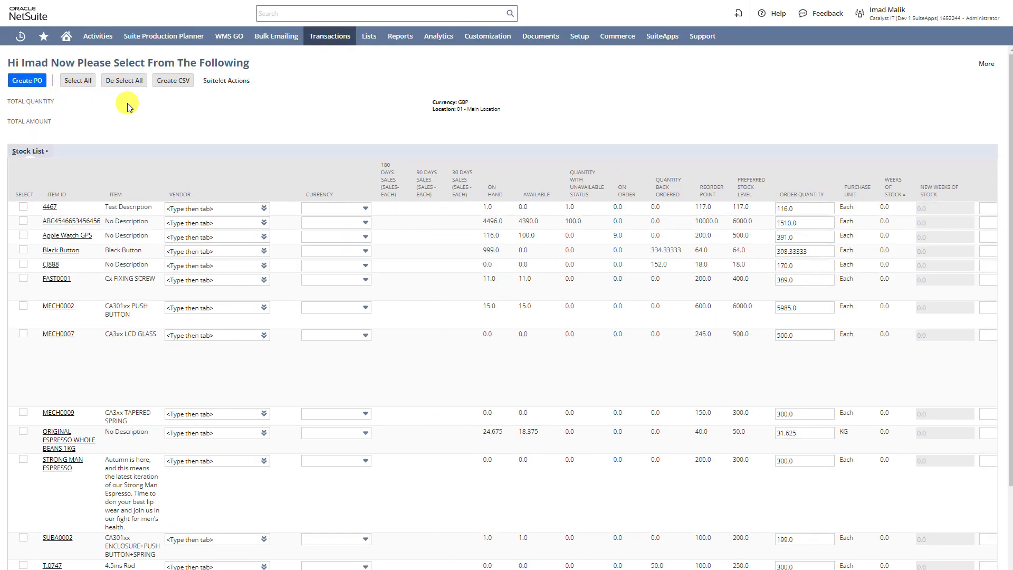
Assign Bottles Inc as the vendor for item 4467 in the stock list
scroll(147, 158, down, 3)
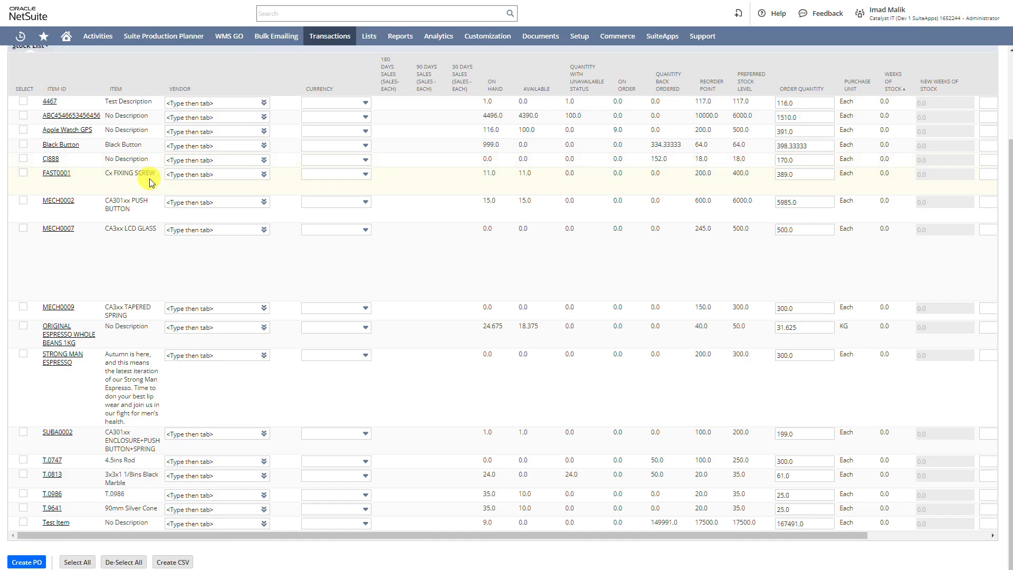
scroll(150, 178, up, 3)
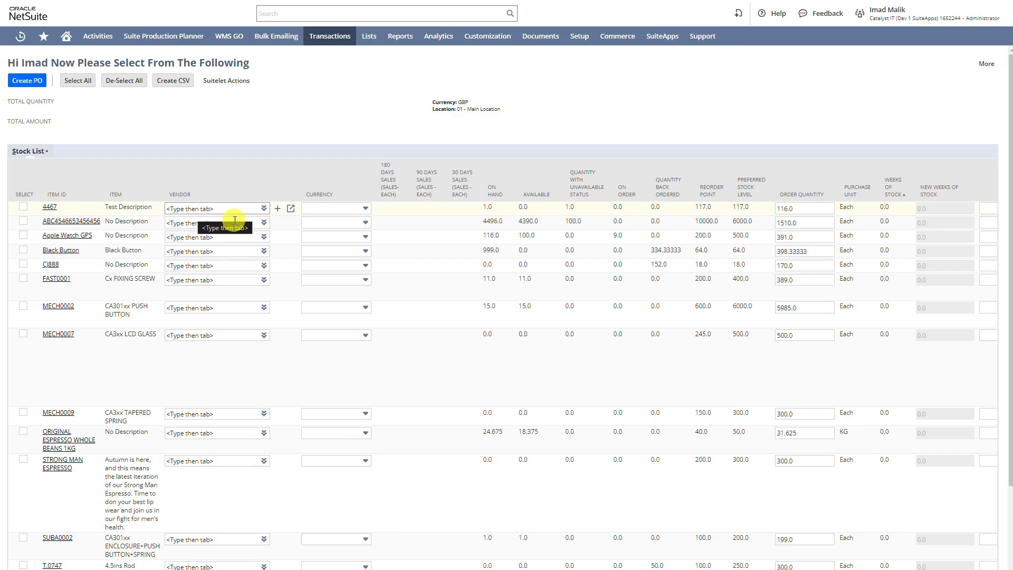
click(333, 208)
click(241, 209)
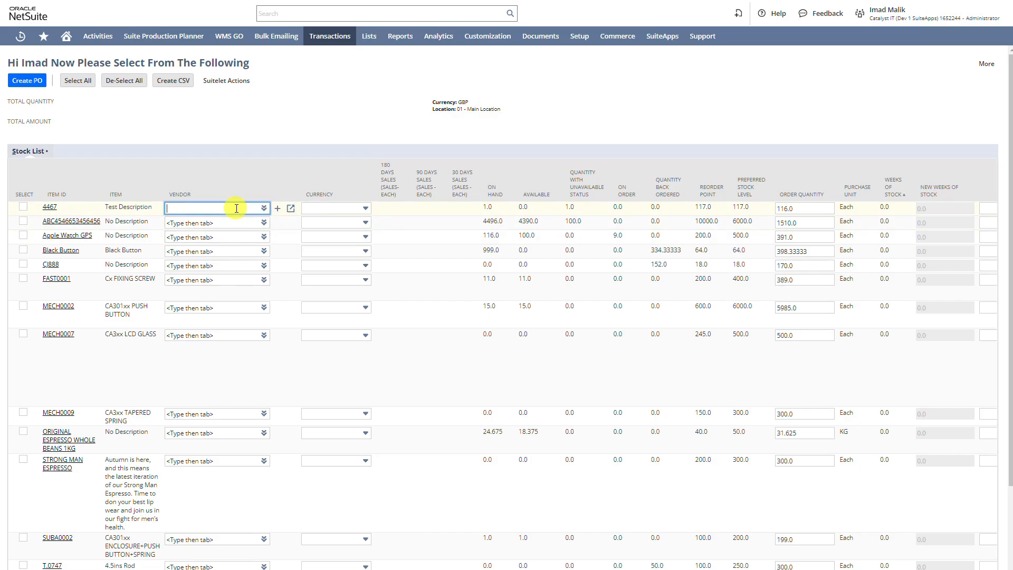
text(vb)
text(ottle)
click(198, 220)
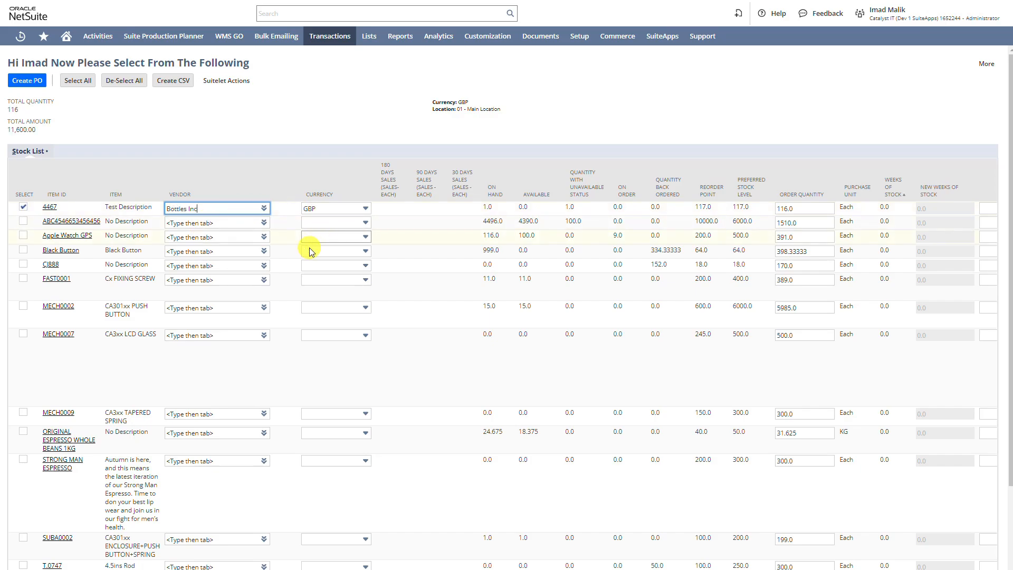
click(214, 223)
text(bottle)
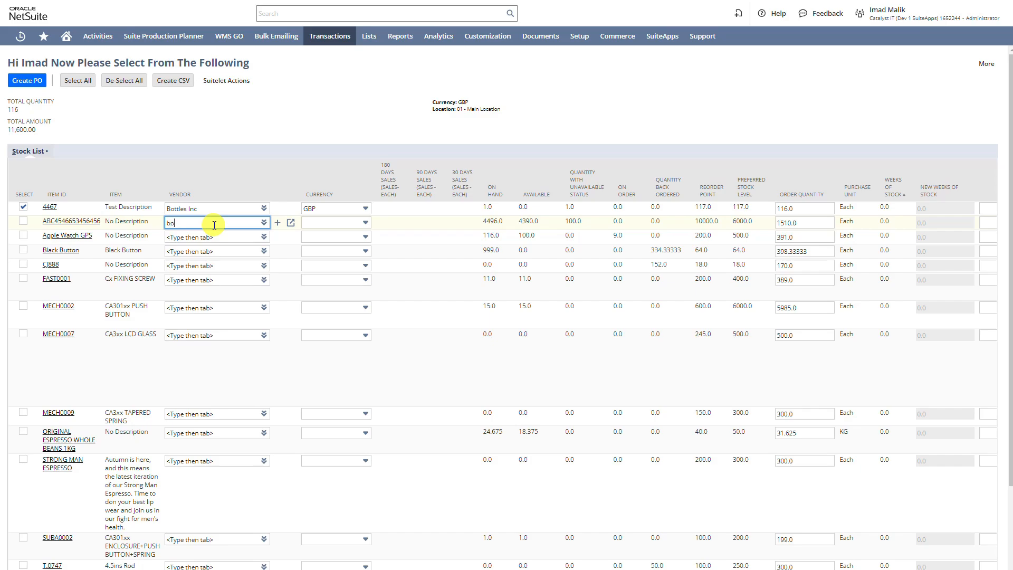
click(213, 232)
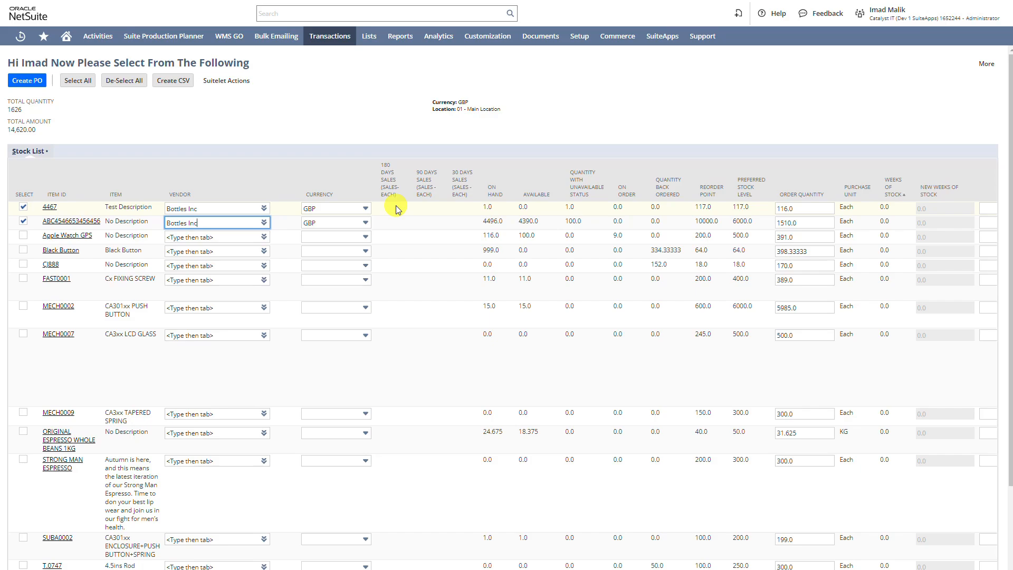
key(ctrl+Tab)
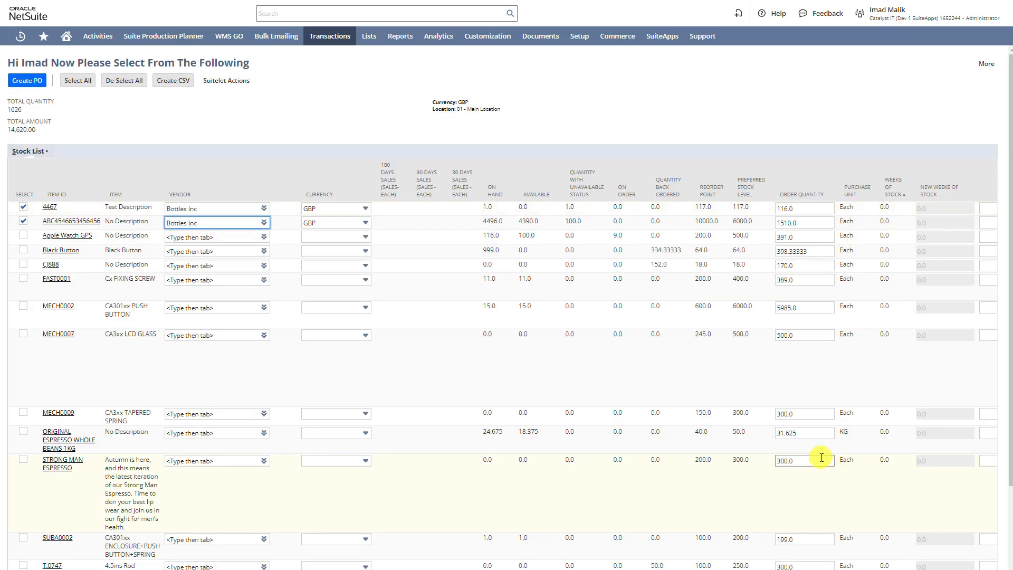
click(463, 290)
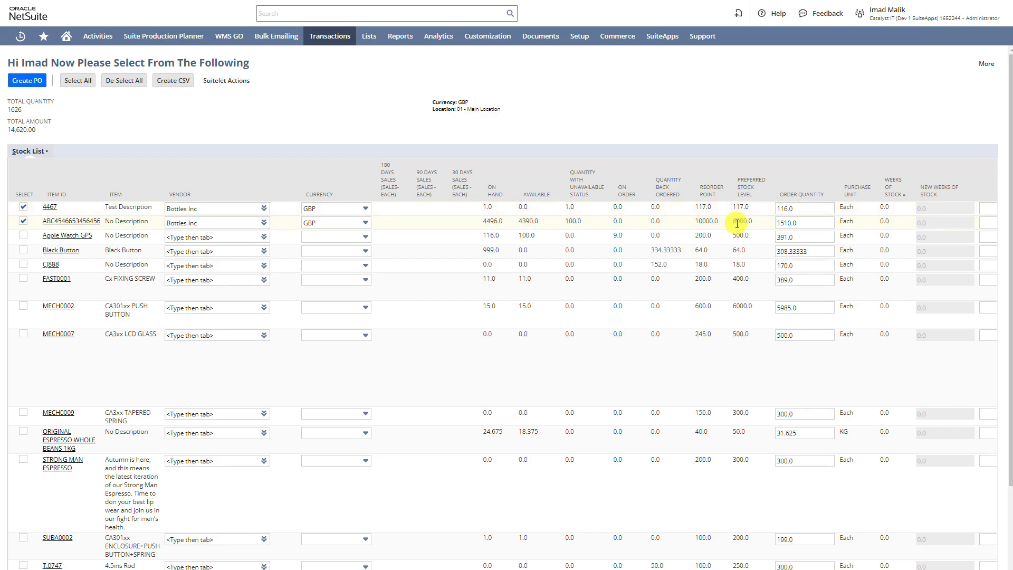
click(802, 226)
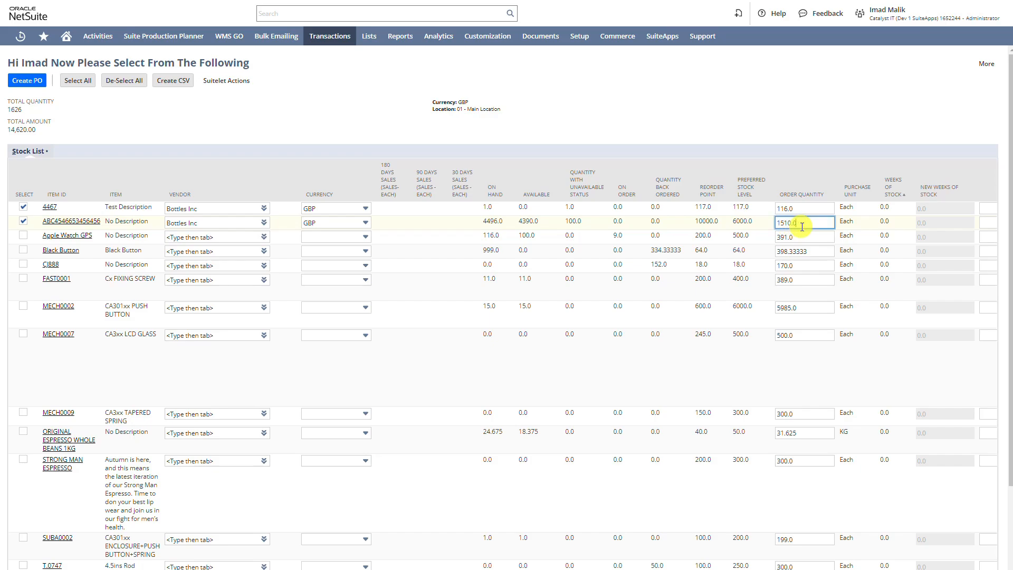
click(885, 228)
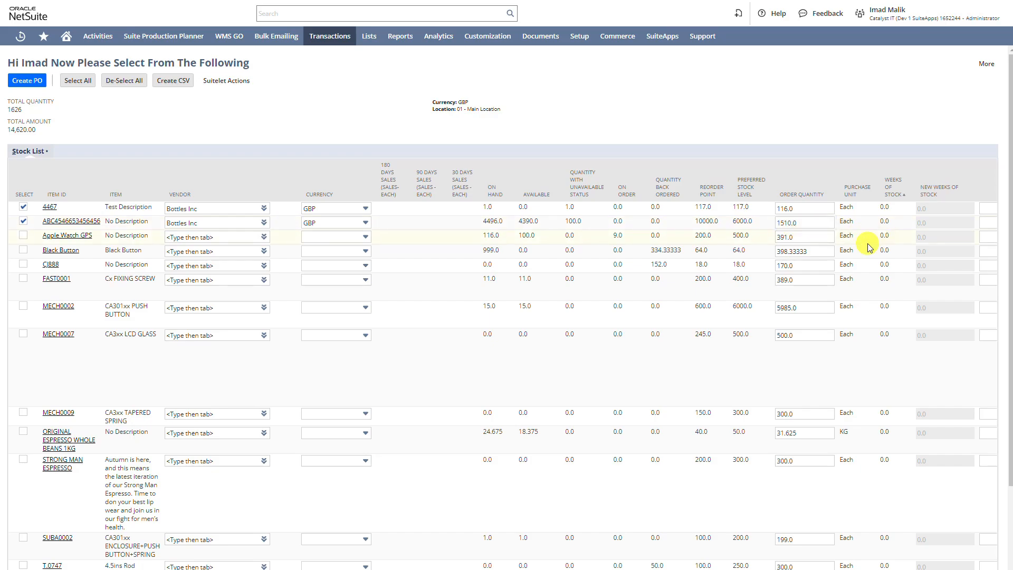
scroll(883, 252, right, 5)
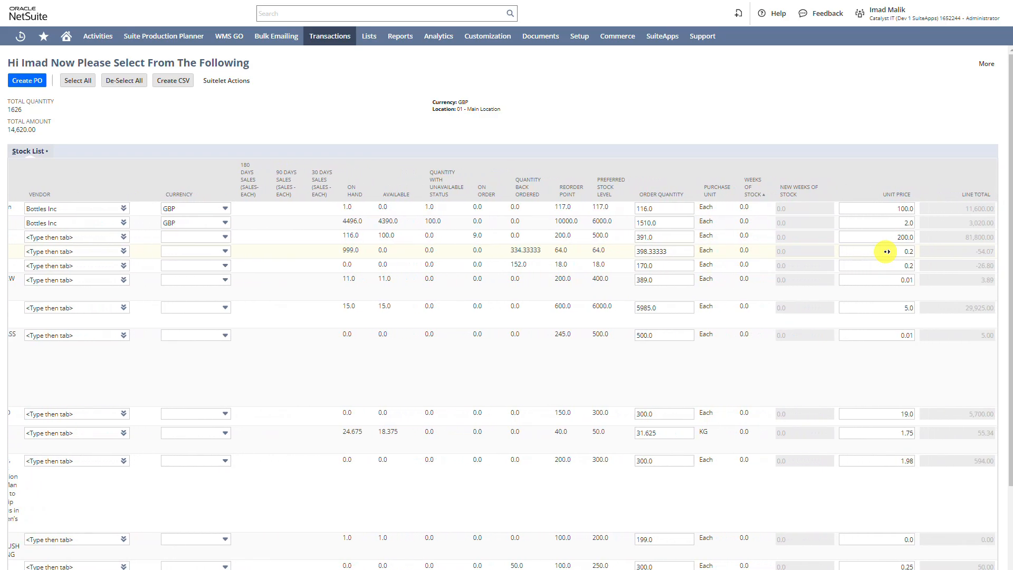
click(683, 225)
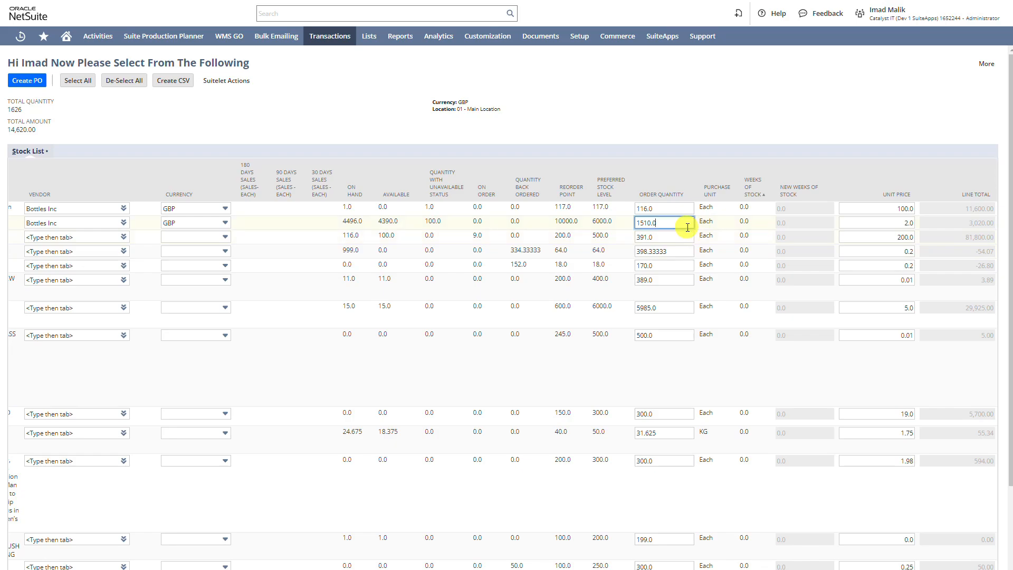
text(6000)
key(Tab)
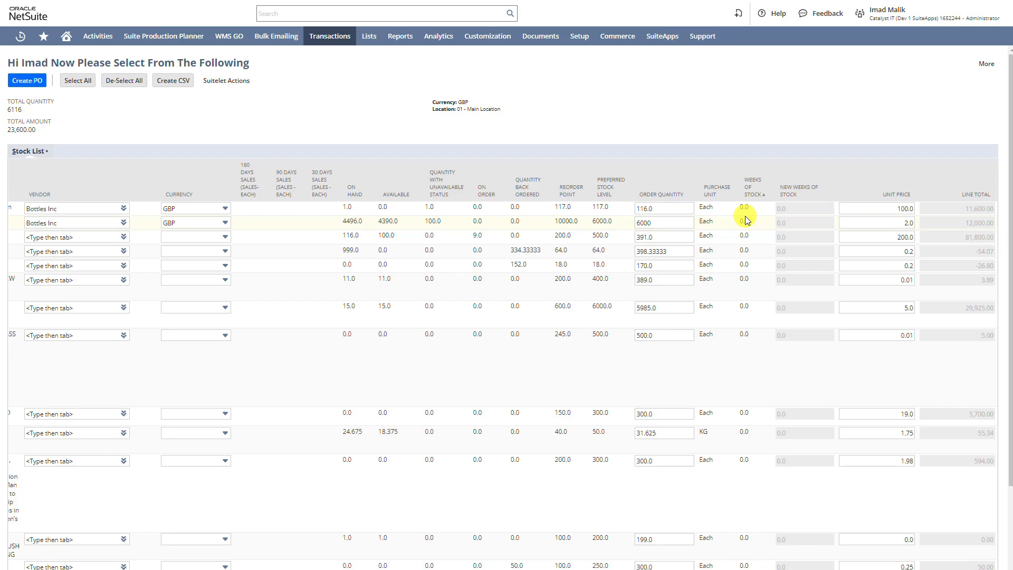
click(888, 222)
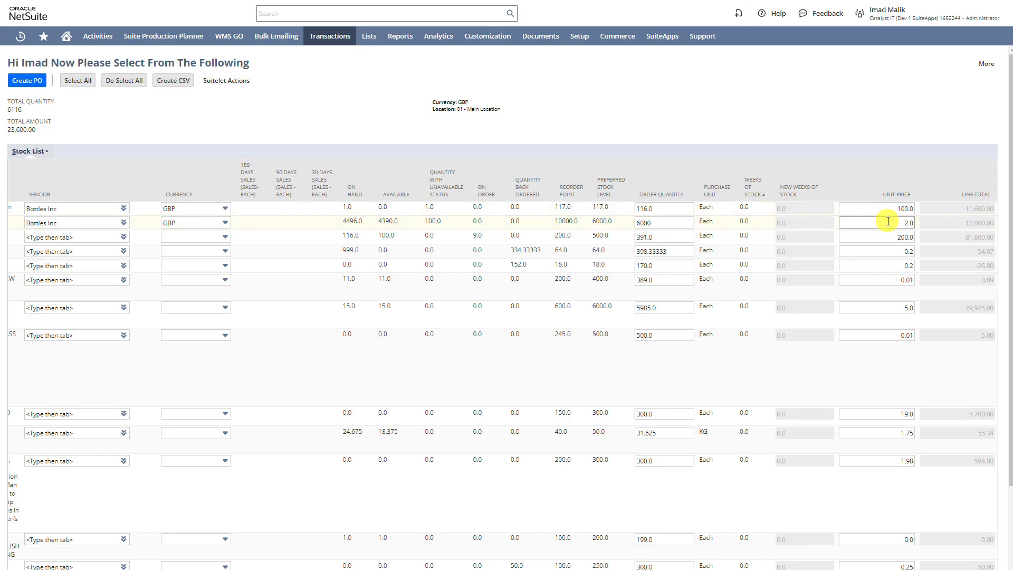
drag(888, 221, 913, 223)
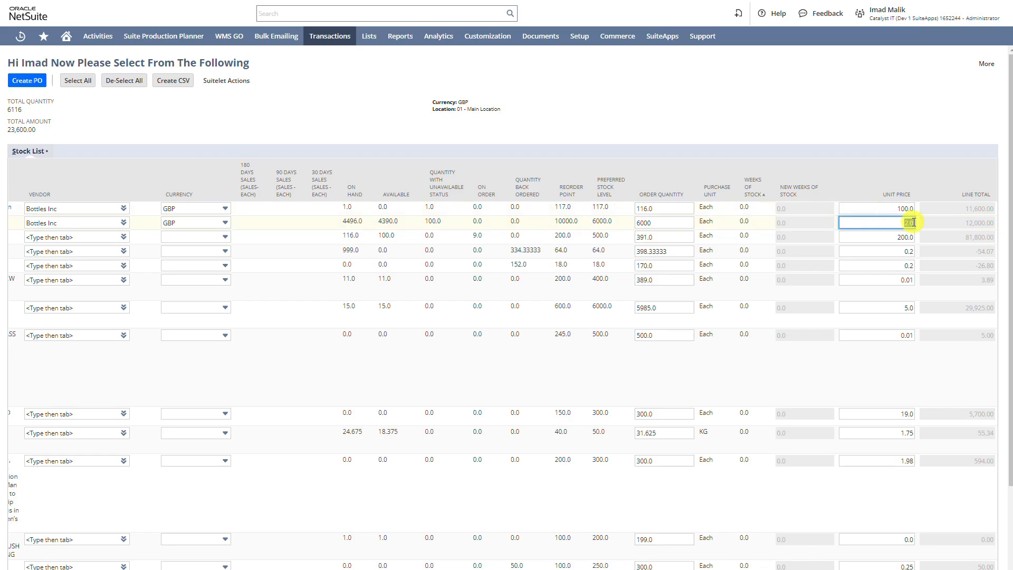
text(2.5)
click(911, 136)
Export the stock list as a CSV file, review all its columns in Excel, and close the file
scroll(453, 278, left, 3)
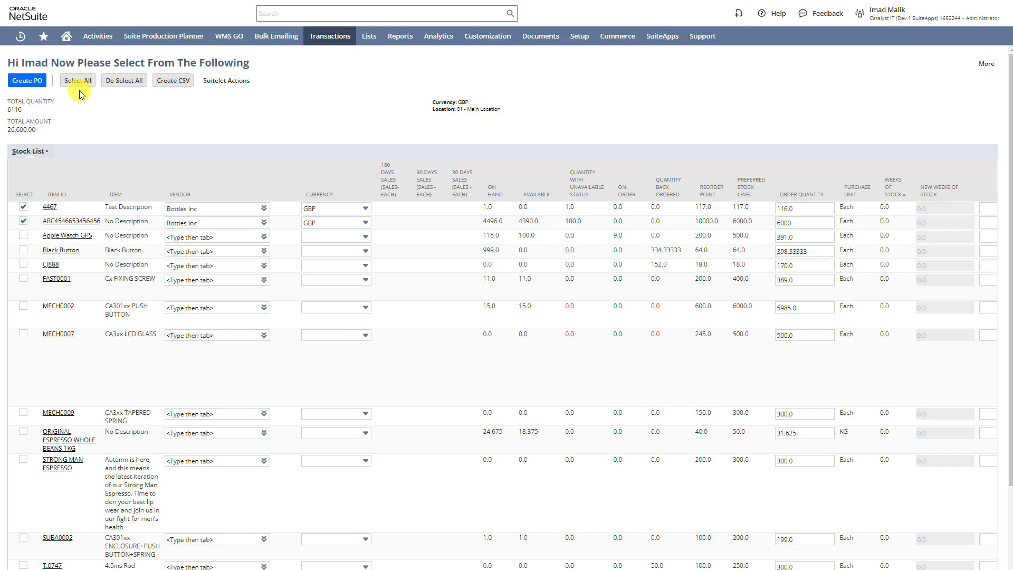
click(166, 81)
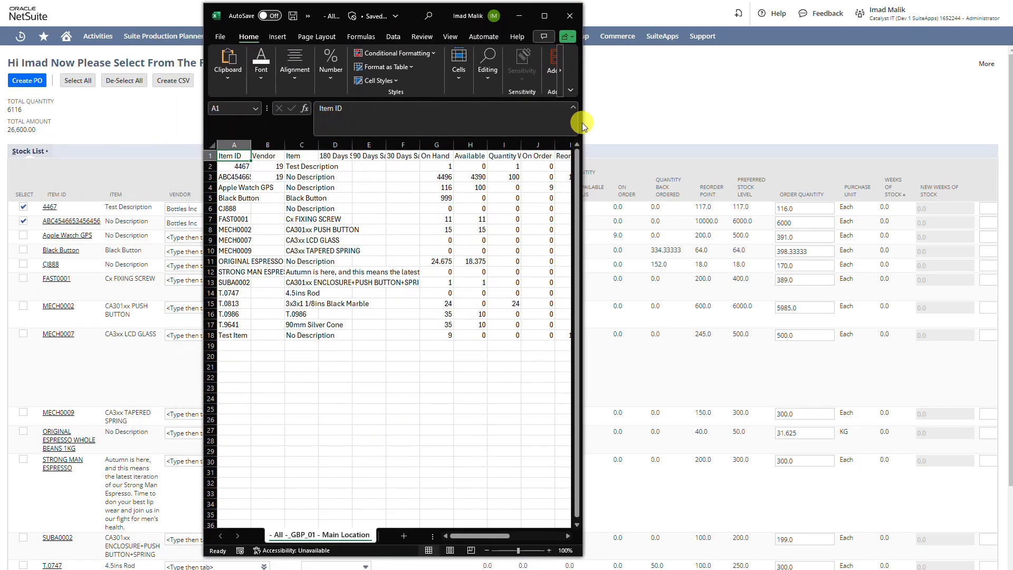
drag(583, 124, 939, 151)
click(707, 282)
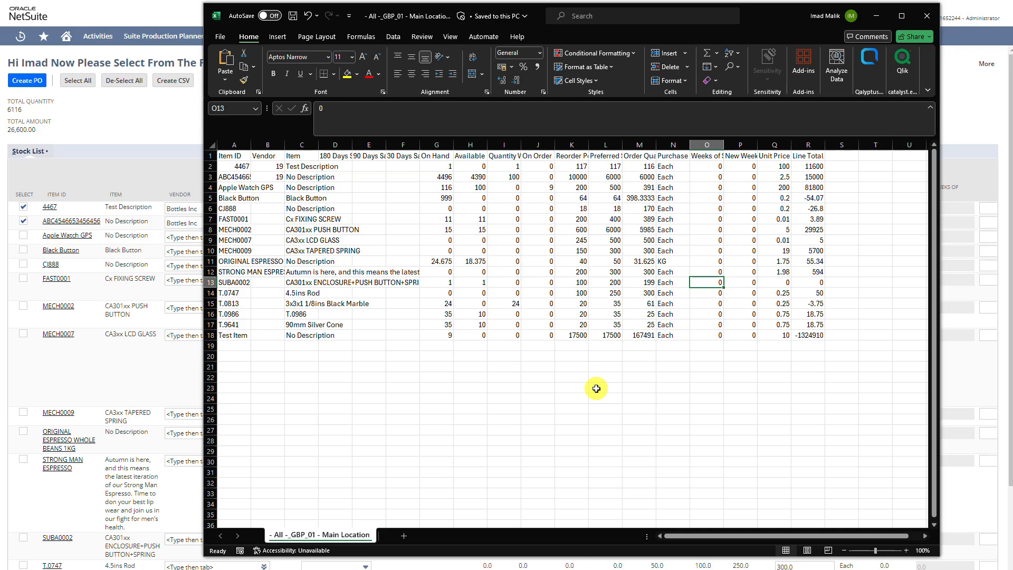
click(928, 16)
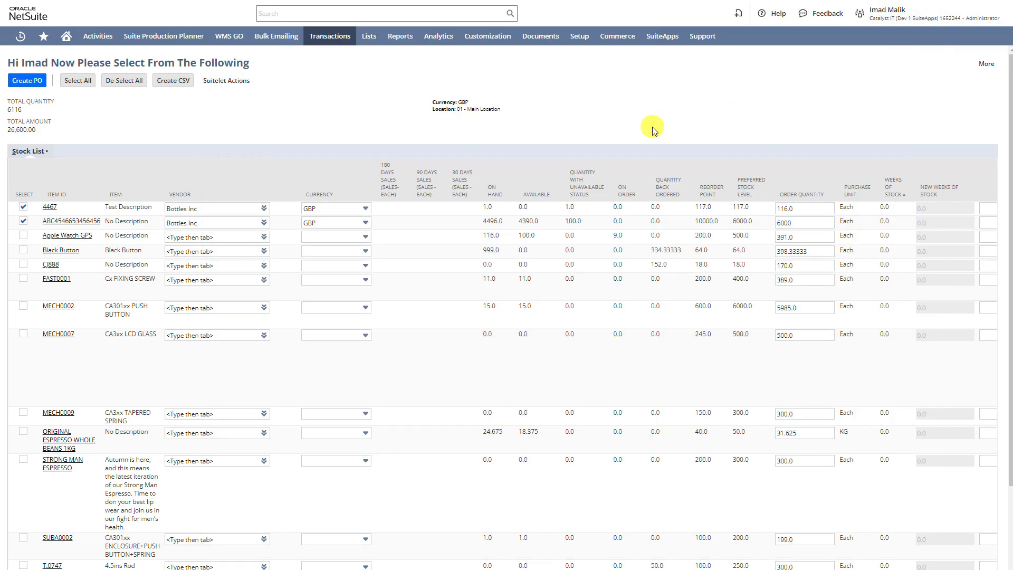